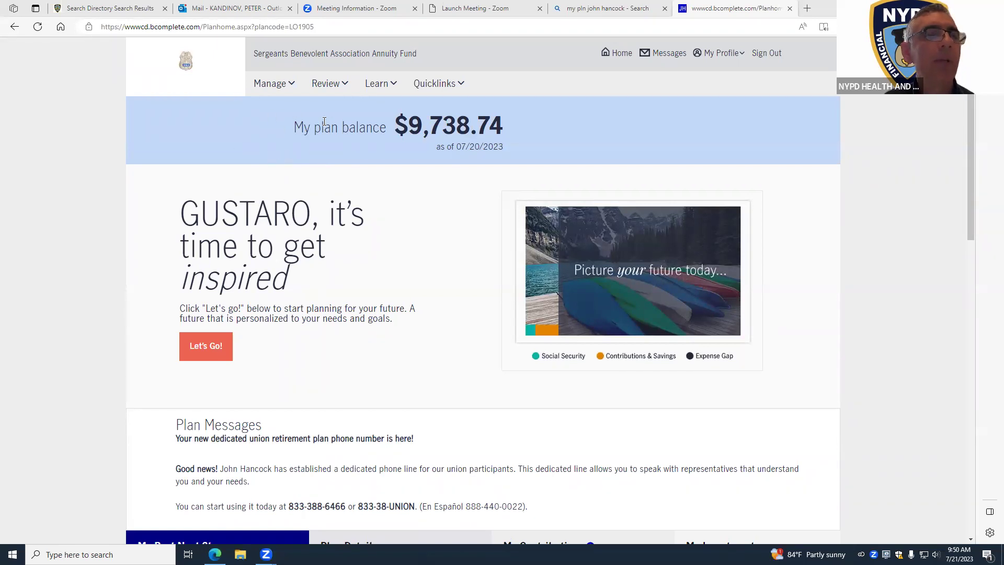
From Manage > Investment Changes, start Make Current And Future The Same and browse the fund list.
{"action": "left_click", "coordinate": [281, 87]}
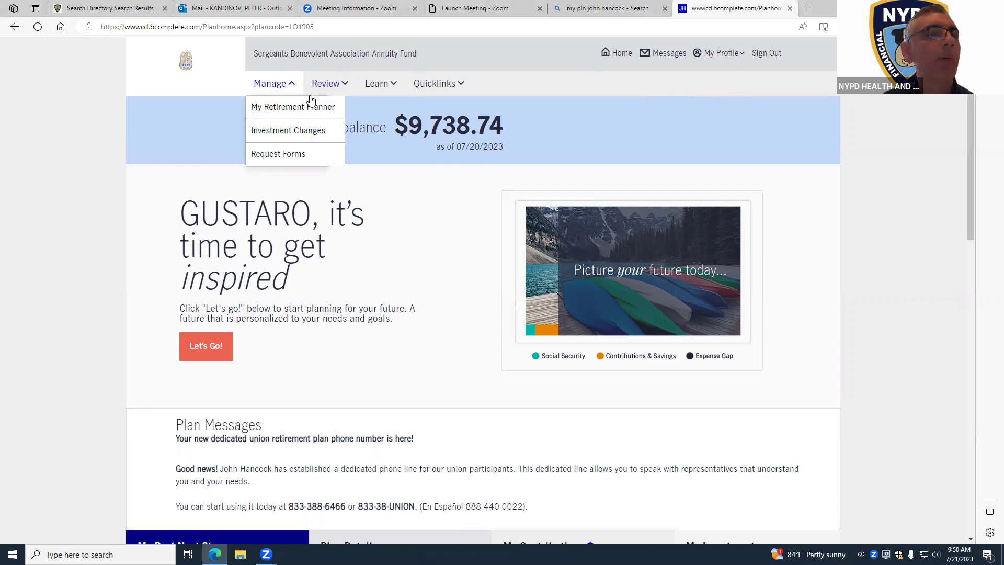
{"action": "left_click", "coordinate": [289, 130]}
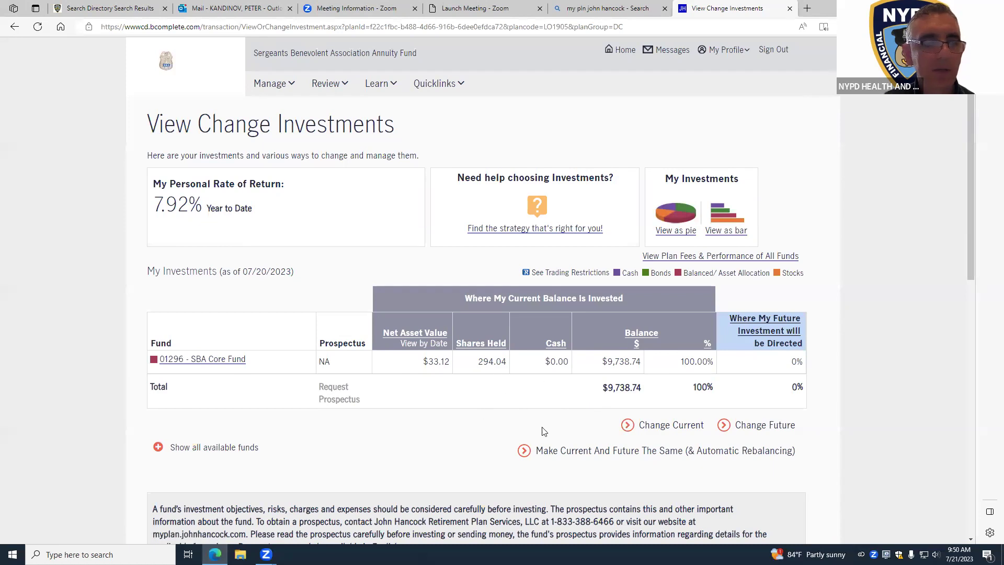
{"action": "left_click", "coordinate": [543, 454]}
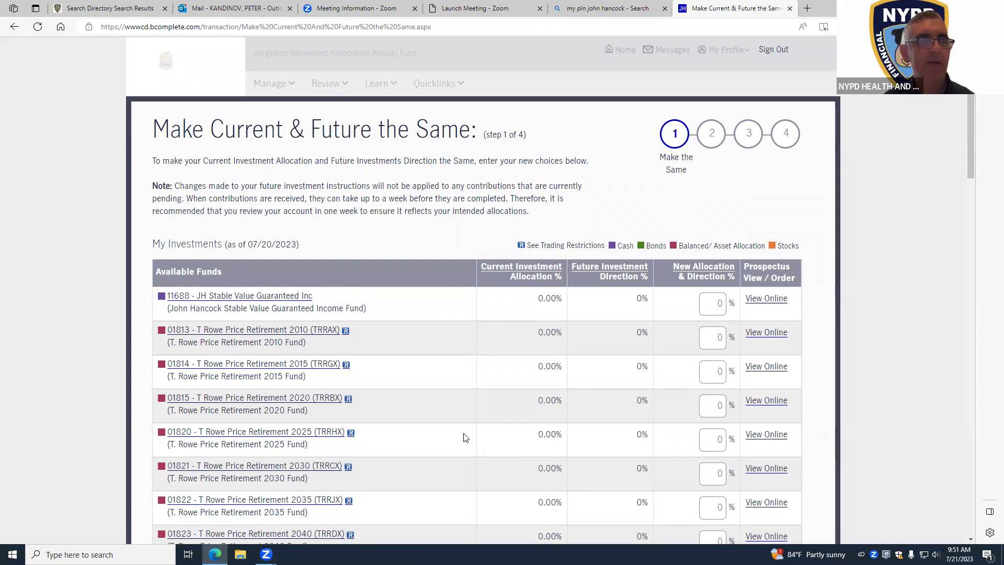
{"action": "scroll", "coordinate": [426, 388], "scroll_direction": "down", "scroll_amount": 4}
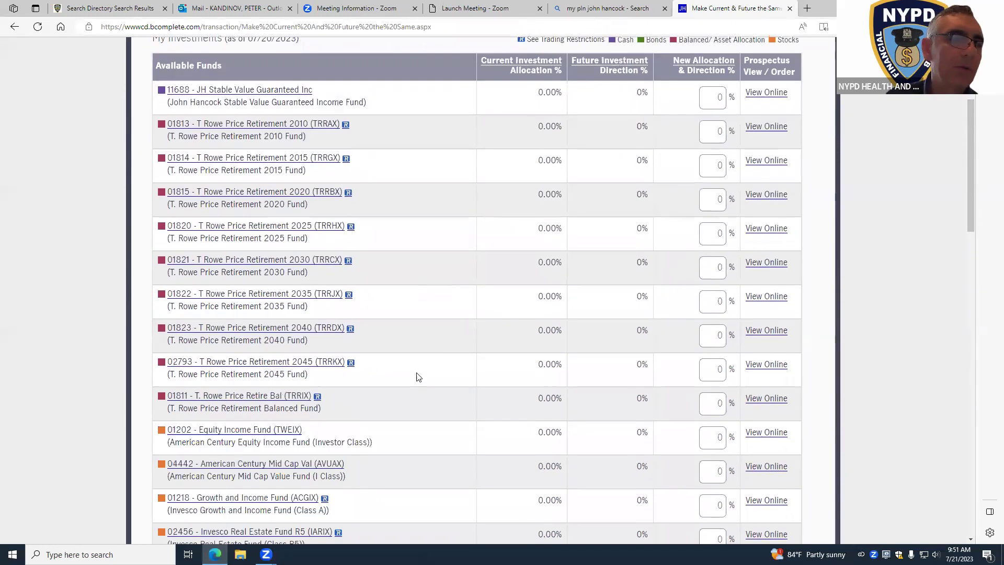
{"action": "scroll", "coordinate": [413, 372], "scroll_direction": "down", "scroll_amount": 6}
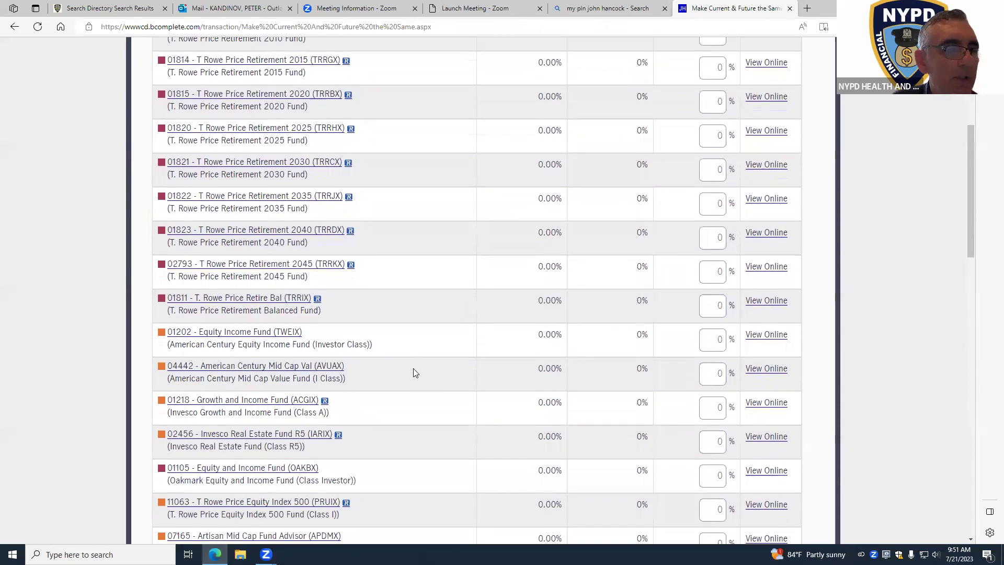
{"action": "scroll", "coordinate": [413, 372], "scroll_direction": "down", "scroll_amount": 7}
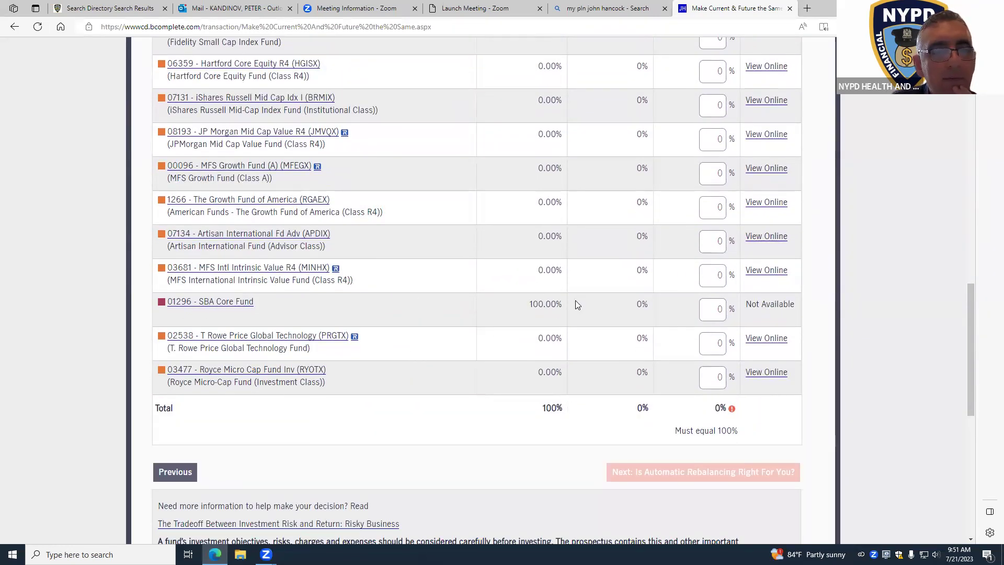
Review the SBA Core Fund profile, noting its 6.36 10-year return, then return to the allocation form.
{"action": "left_click", "coordinate": [240, 303]}
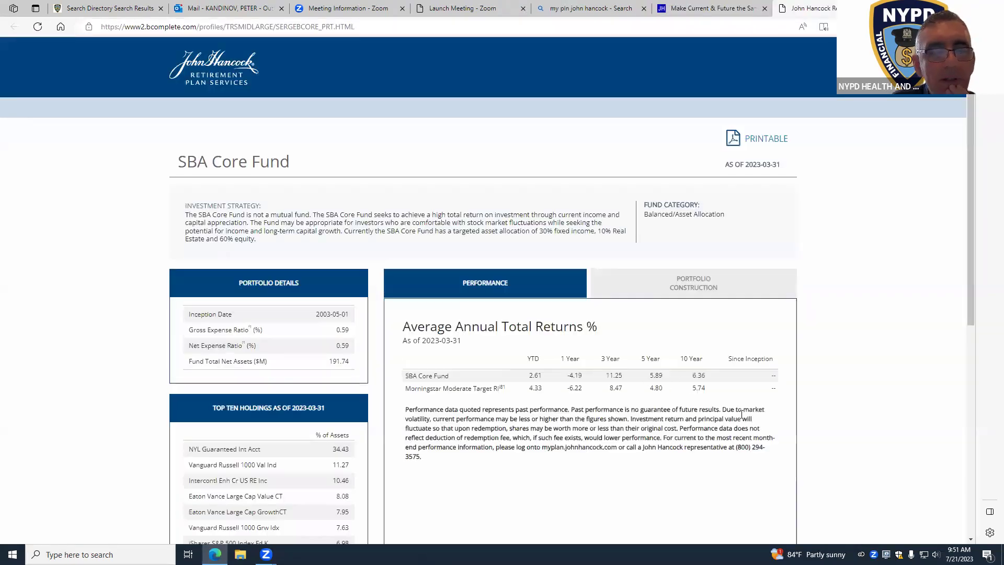
{"action": "double_click", "coordinate": [700, 375]}
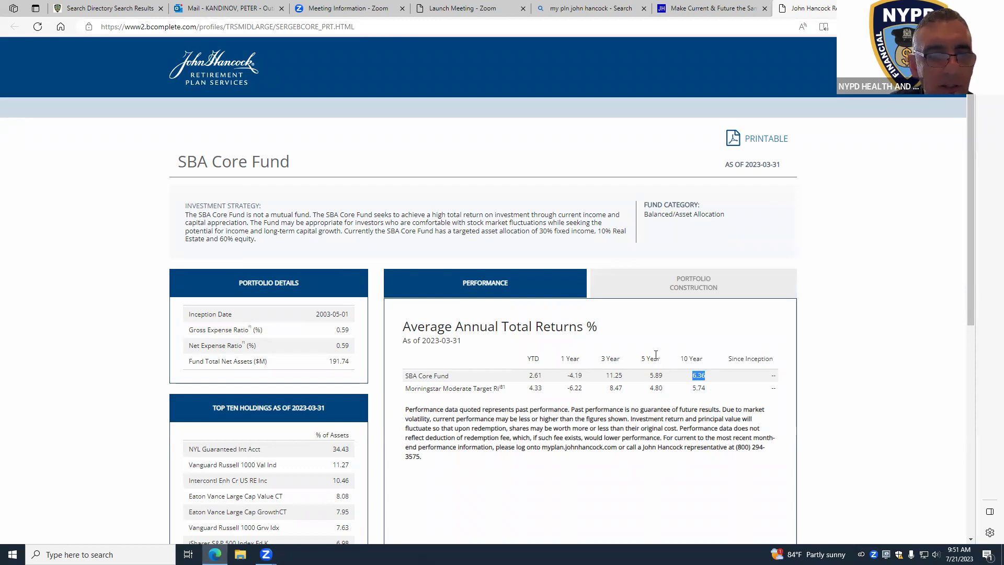
{"action": "scroll", "coordinate": [656, 354], "scroll_direction": "down", "scroll_amount": 3}
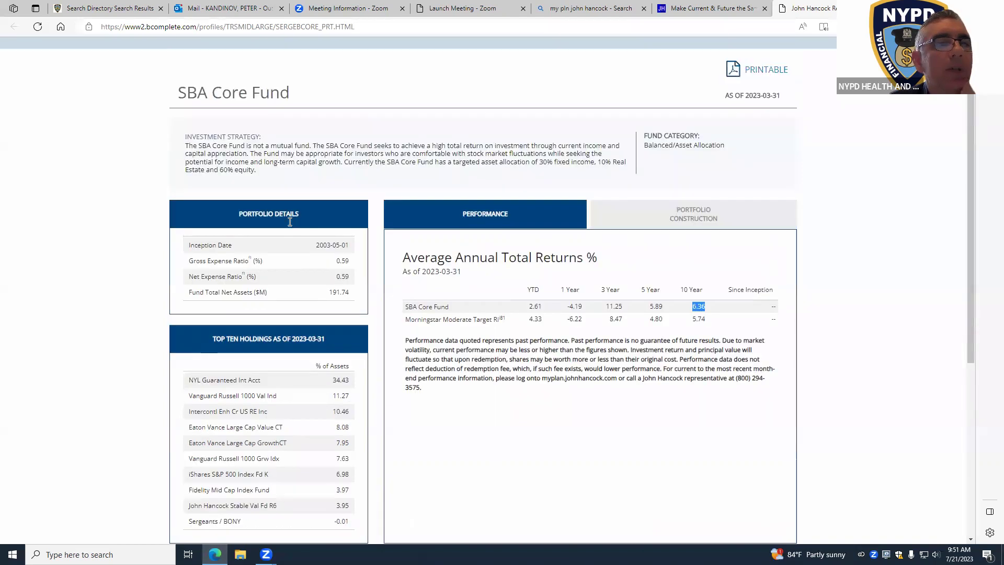
{"action": "scroll", "coordinate": [291, 224], "scroll_direction": "up", "scroll_amount": 3}
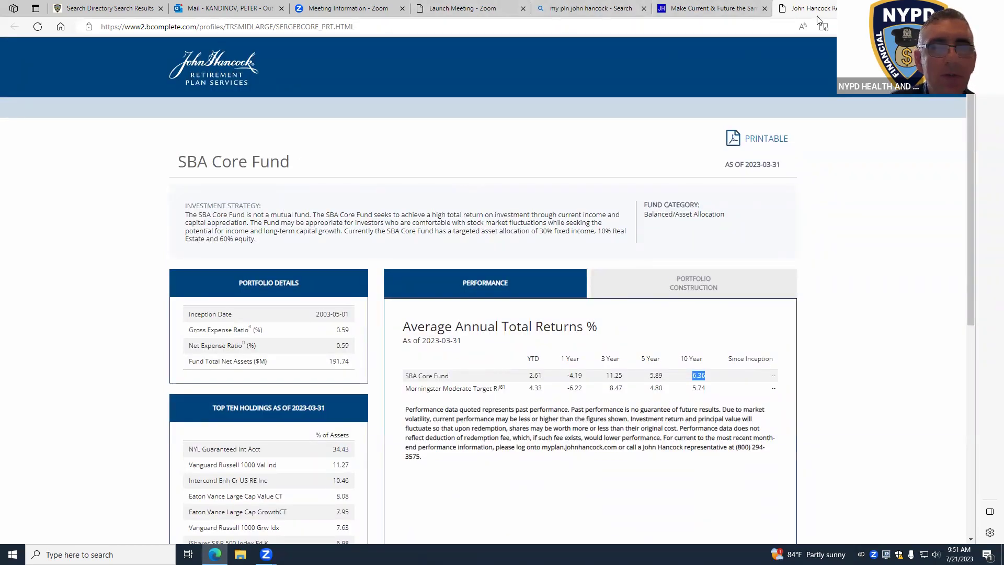
{"action": "left_click", "coordinate": [699, 10]}
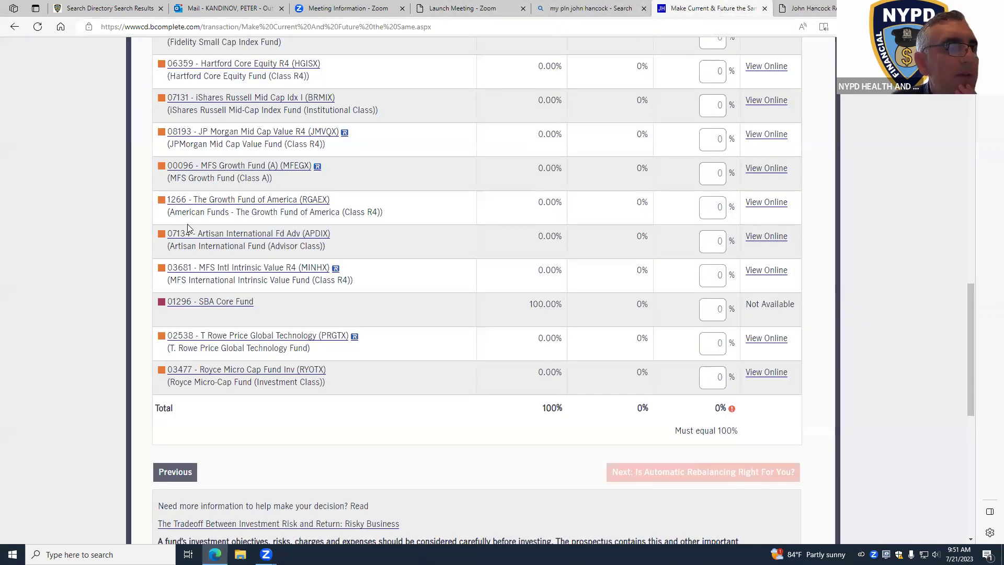
Review the MFS Growth Fund's 12.81 10-year return and its Alphabet Inc Class A holding.
{"action": "left_click", "coordinate": [228, 166]}
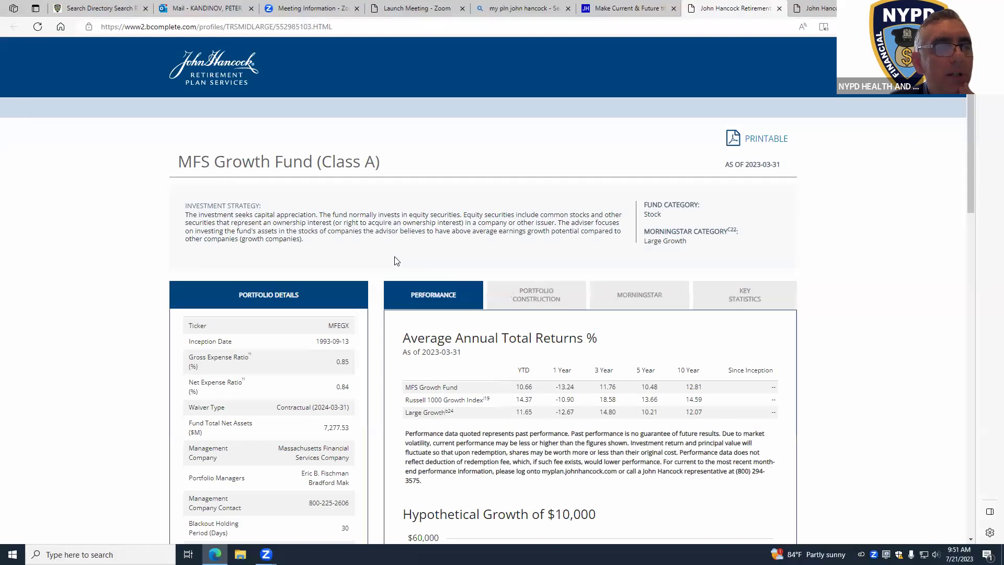
{"action": "left_click_drag", "start_coordinate": [702, 387], "coordinate": [688, 387]}
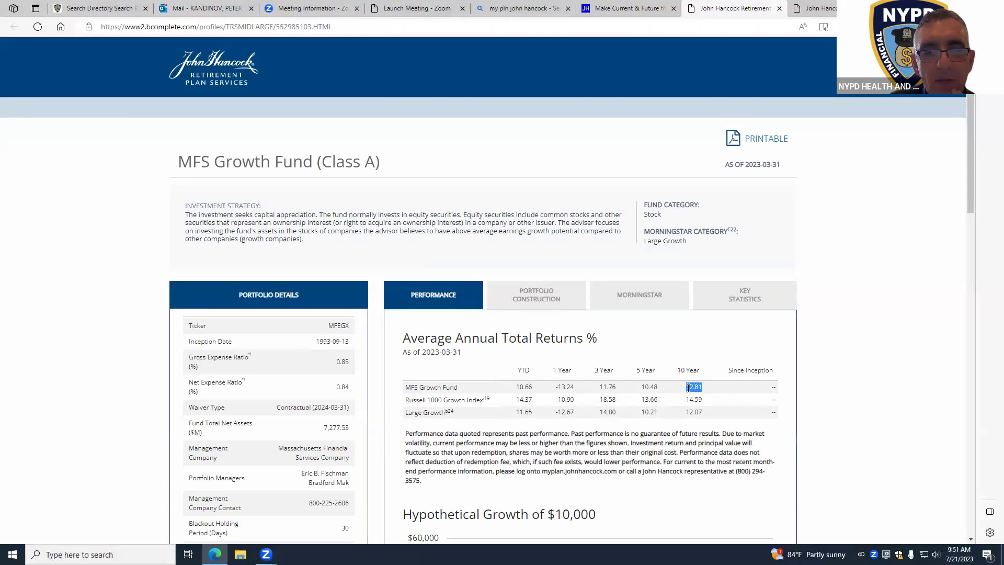
{"action": "scroll", "coordinate": [356, 358], "scroll_direction": "down", "scroll_amount": 6}
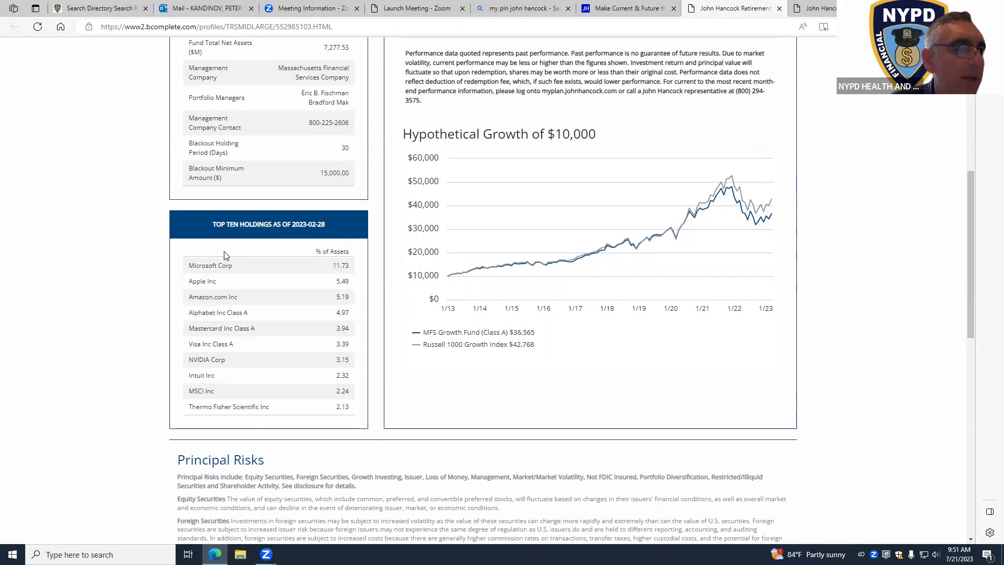
{"action": "left_click_drag", "start_coordinate": [247, 313], "coordinate": [189, 314]}
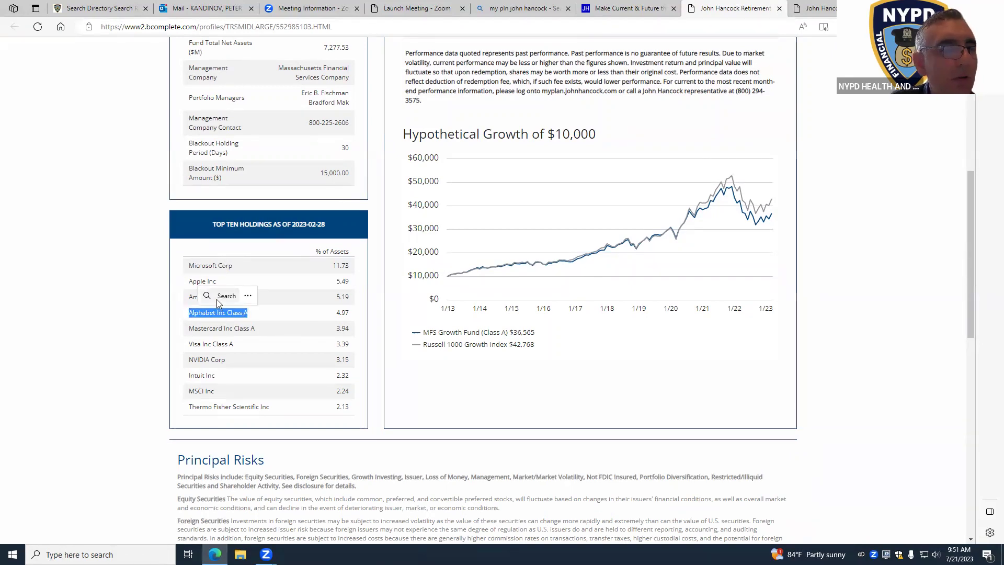
{"action": "scroll", "coordinate": [229, 285], "scroll_direction": "up", "scroll_amount": 4}
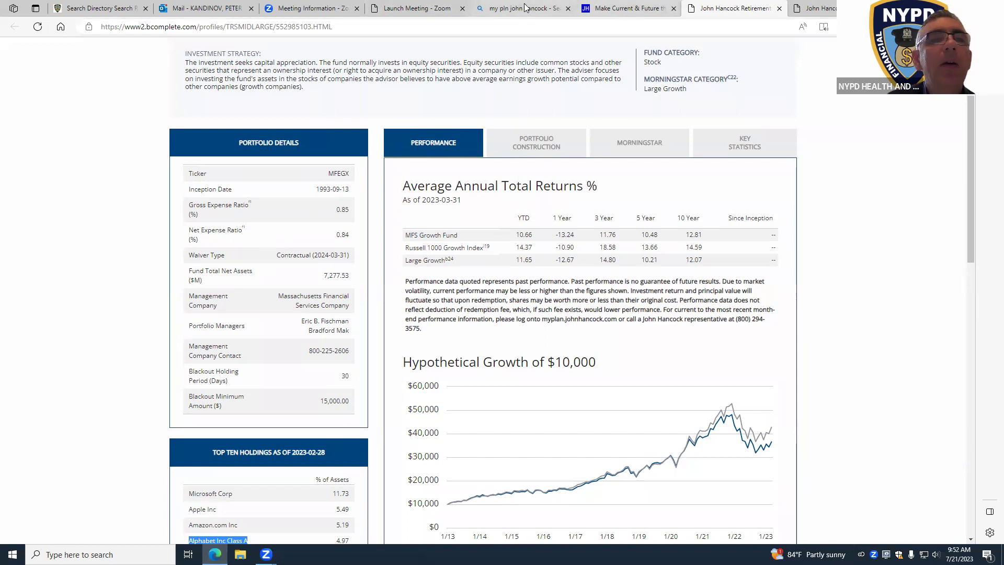
{"action": "left_click", "coordinate": [622, 8]}
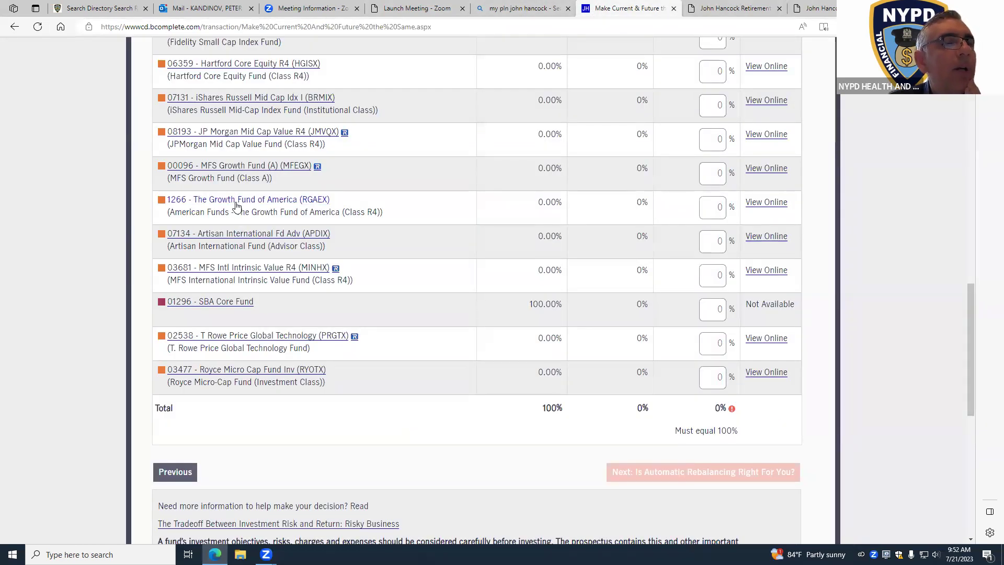
Look over the Hartford Core Equity Fund profile, then return to the allocation form.
{"action": "left_click", "coordinate": [238, 65]}
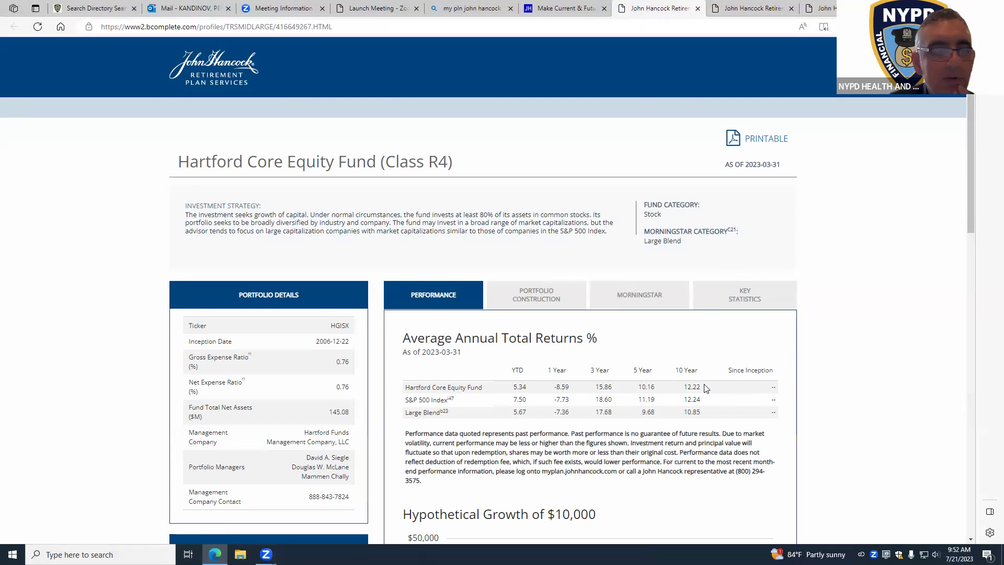
{"action": "scroll", "coordinate": [703, 384], "scroll_direction": "down", "scroll_amount": 4}
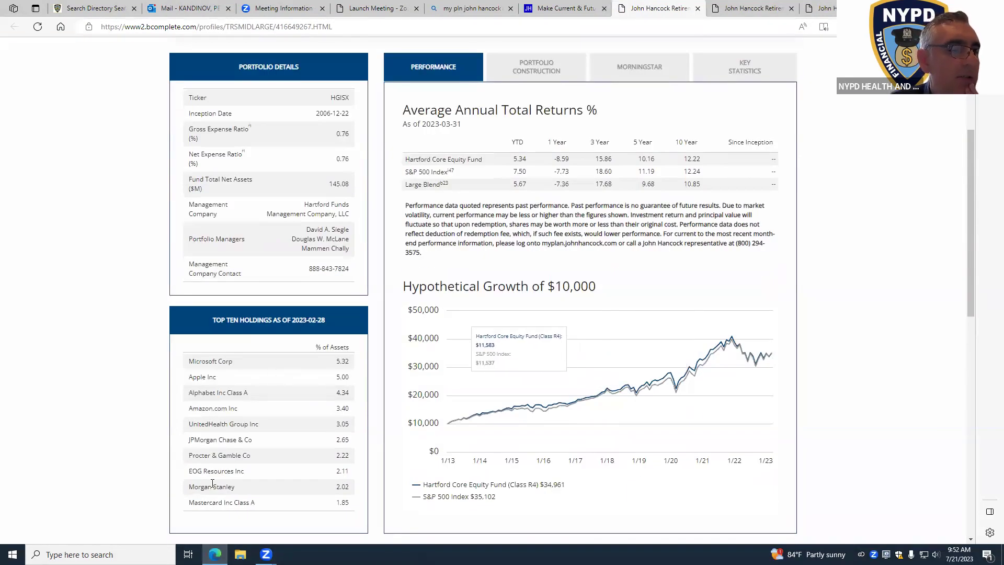
{"action": "left_click", "coordinate": [547, 7]}
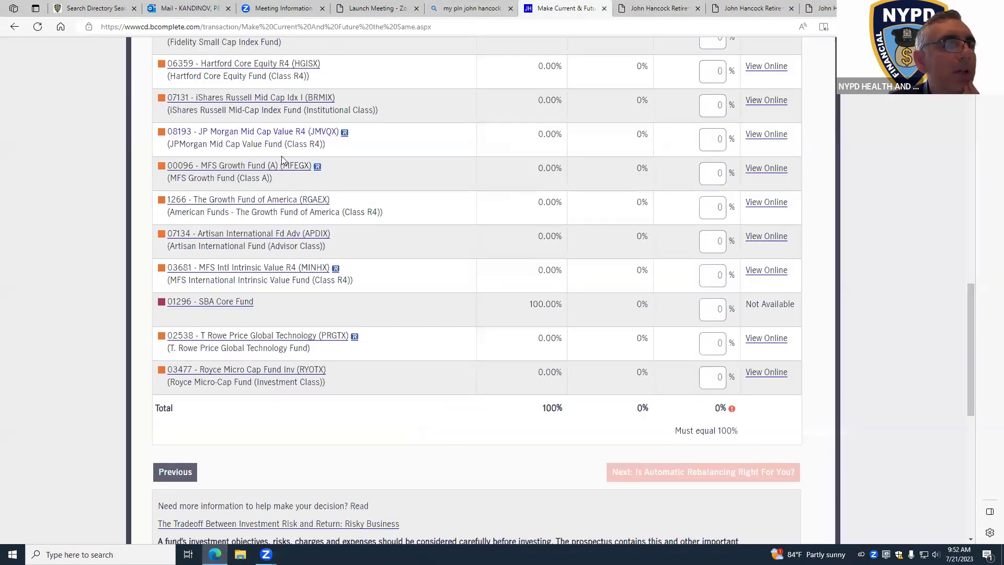
Check The Growth Fund of America's 10-year return, then return to the allocation form.
{"action": "left_click", "coordinate": [255, 201]}
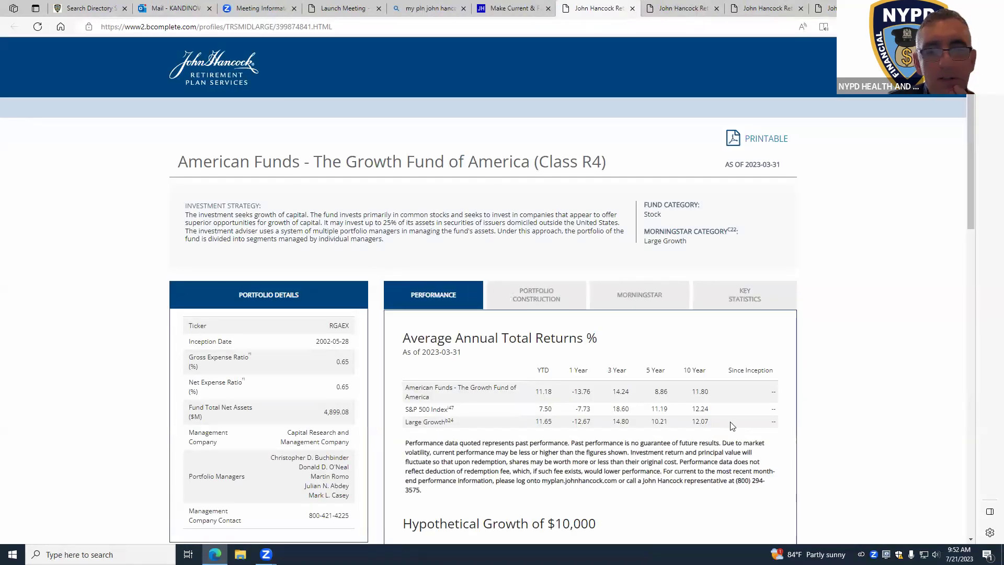
{"action": "left_click_drag", "start_coordinate": [715, 391], "coordinate": [701, 391]}
{"action": "scroll", "coordinate": [407, 393], "scroll_direction": "down", "scroll_amount": 5}
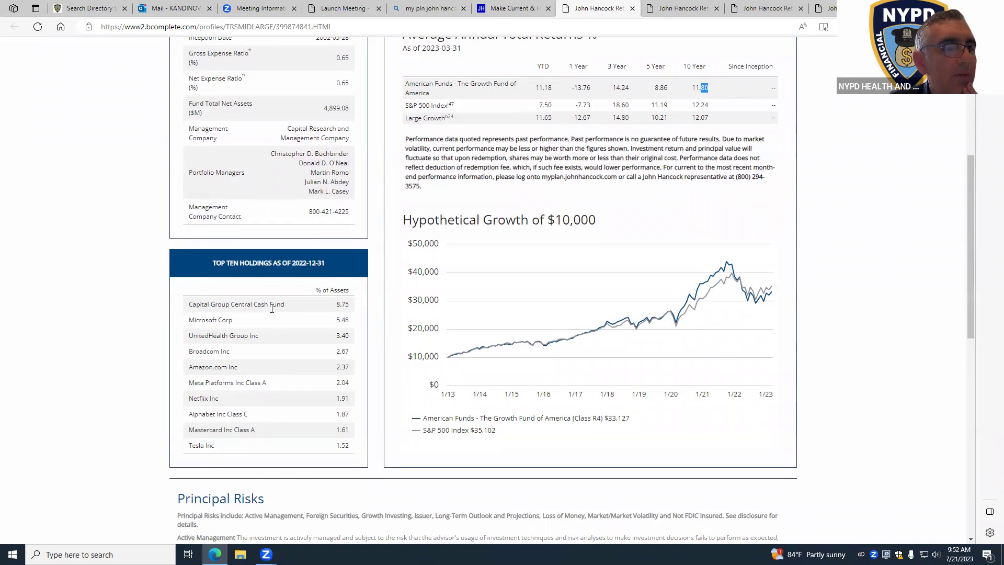
{"action": "left_click", "coordinate": [510, 8]}
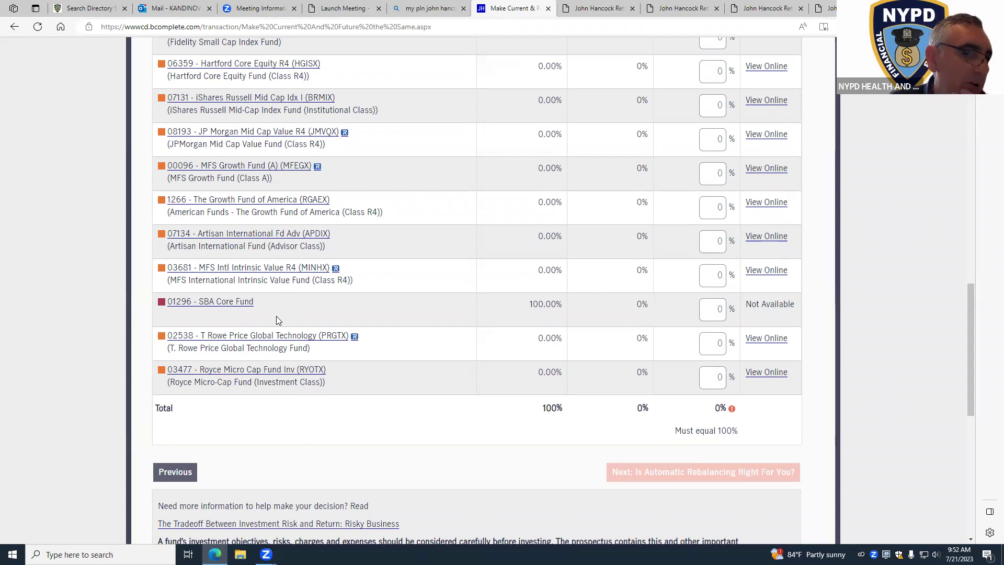
{"action": "left_click", "coordinate": [287, 341]}
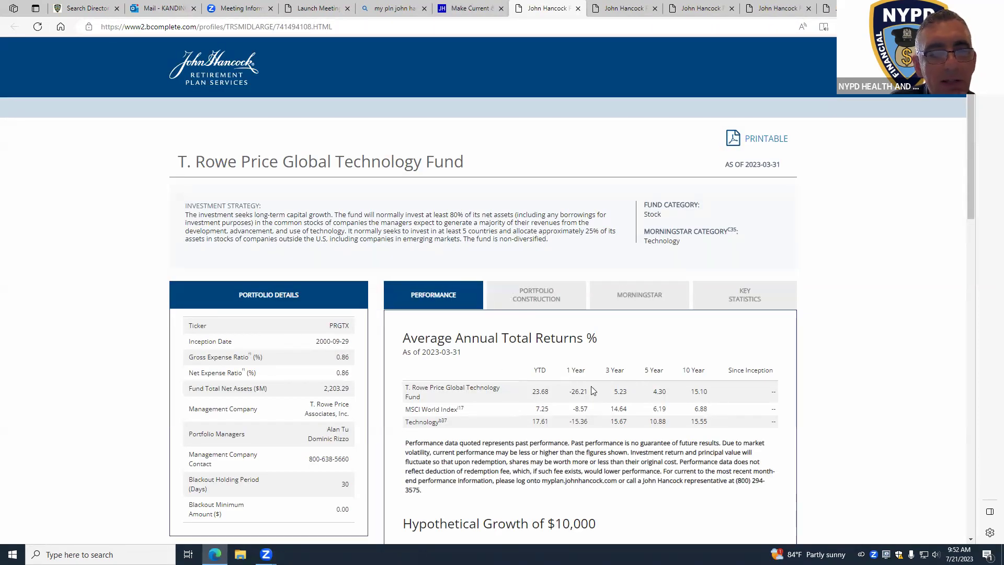
{"action": "left_click_drag", "start_coordinate": [591, 389], "coordinate": [565, 394]}
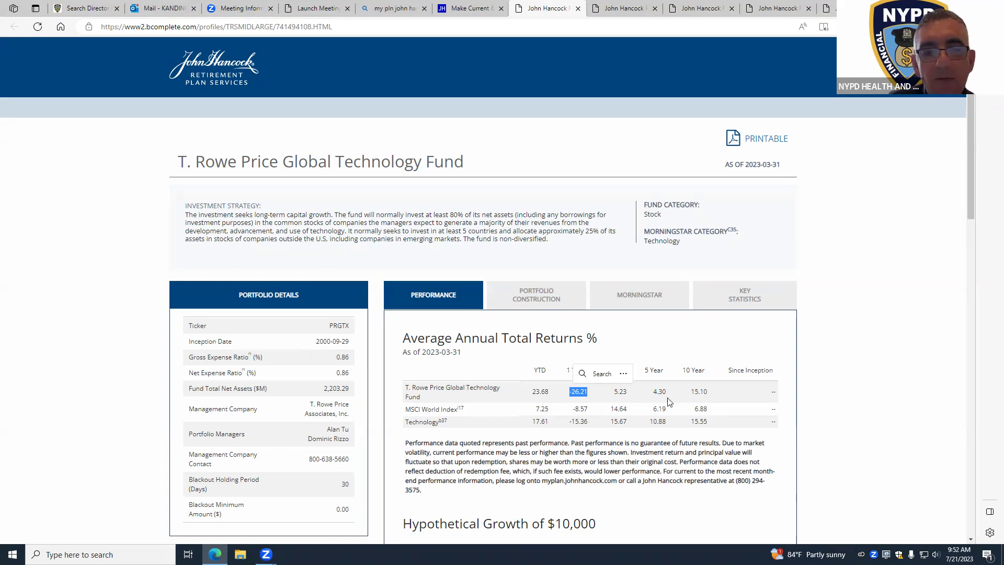
{"action": "left_click_drag", "start_coordinate": [710, 391], "coordinate": [688, 397]}
{"action": "scroll", "coordinate": [694, 372], "scroll_direction": "down", "scroll_amount": 2}
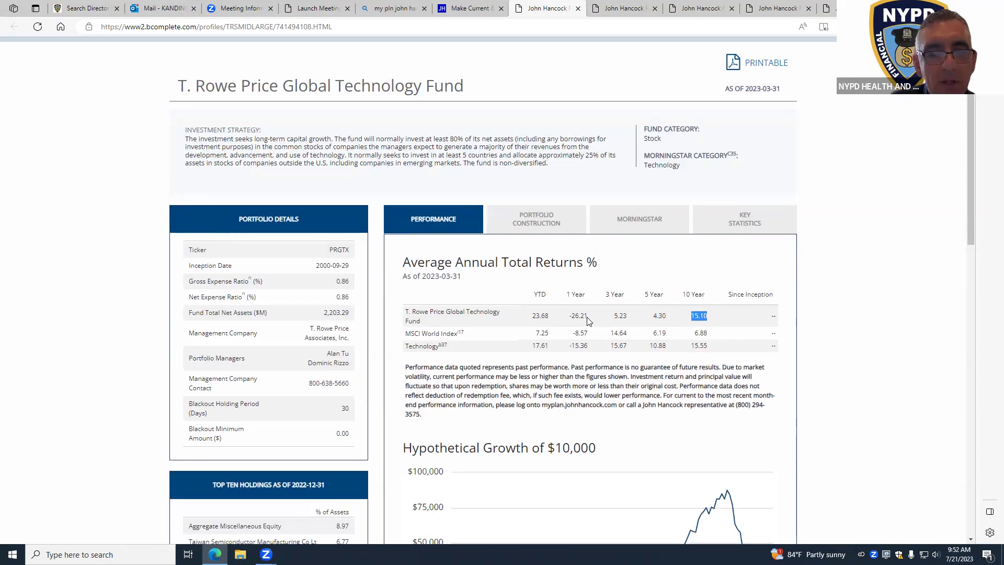
{"action": "scroll", "coordinate": [590, 322], "scroll_direction": "down", "scroll_amount": 2}
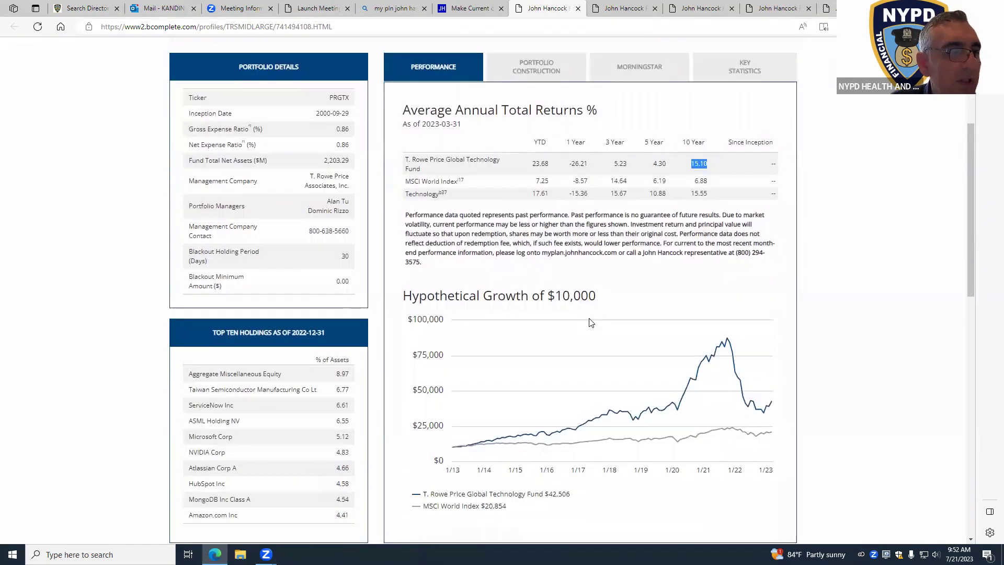
{"action": "scroll", "coordinate": [592, 315], "scroll_direction": "down", "scroll_amount": 2}
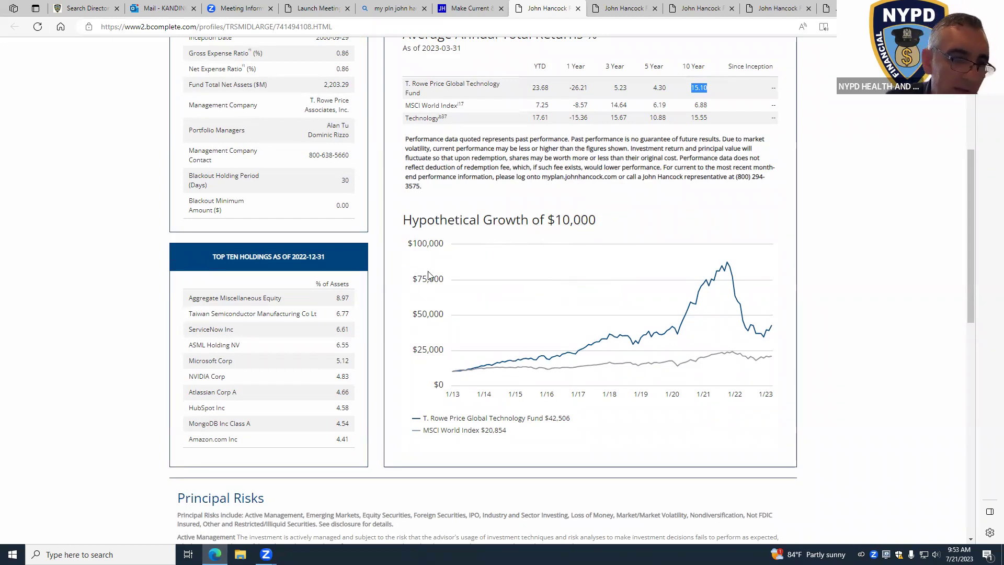
{"action": "scroll", "coordinate": [405, 215], "scroll_direction": "up", "scroll_amount": 6}
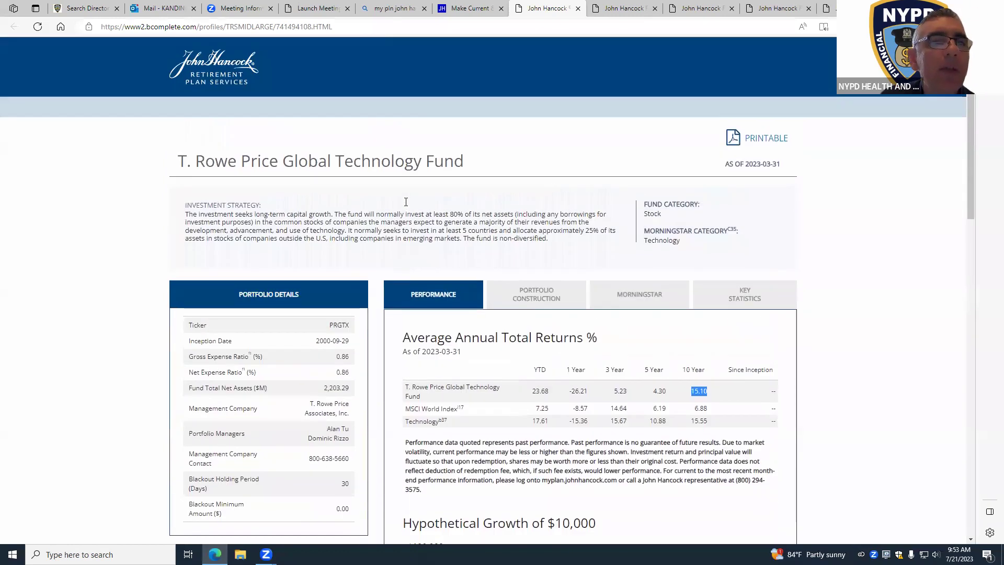
Enter 10% for PRGTX and 40% for MFEGX in the new allocation.
{"action": "left_click", "coordinate": [466, 10]}
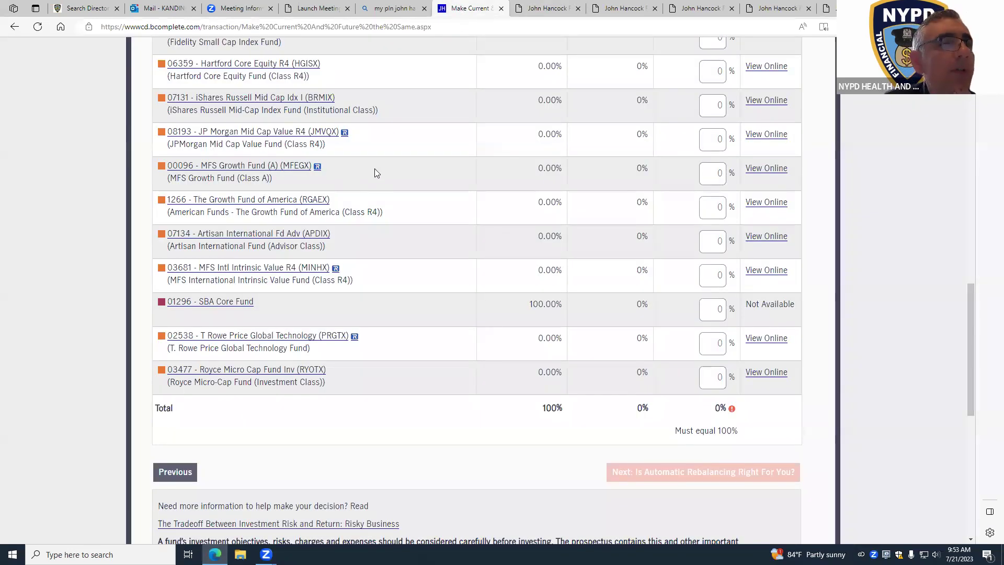
{"action": "scroll", "coordinate": [373, 175], "scroll_direction": "up", "scroll_amount": 3}
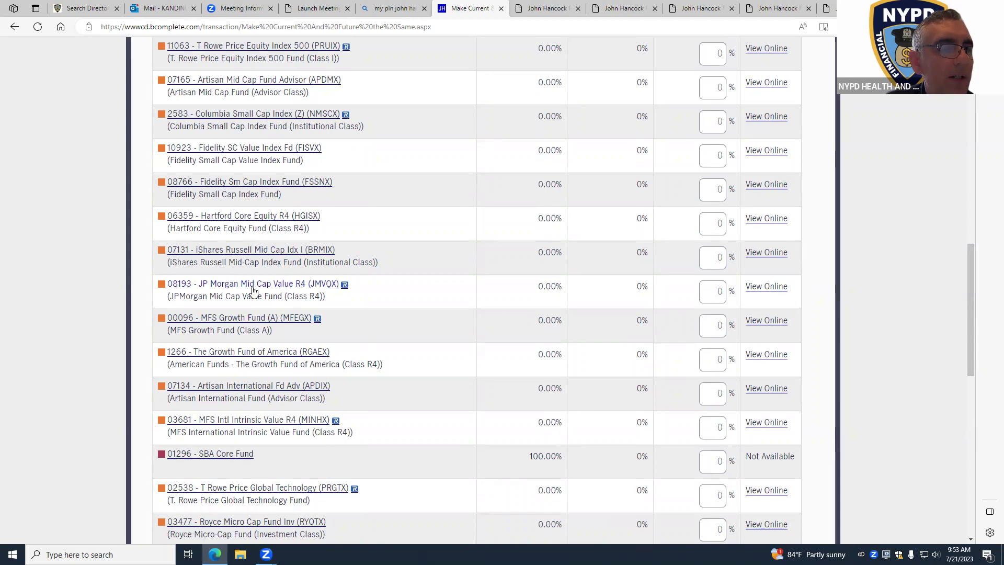
{"action": "left_click", "coordinate": [712, 322]}
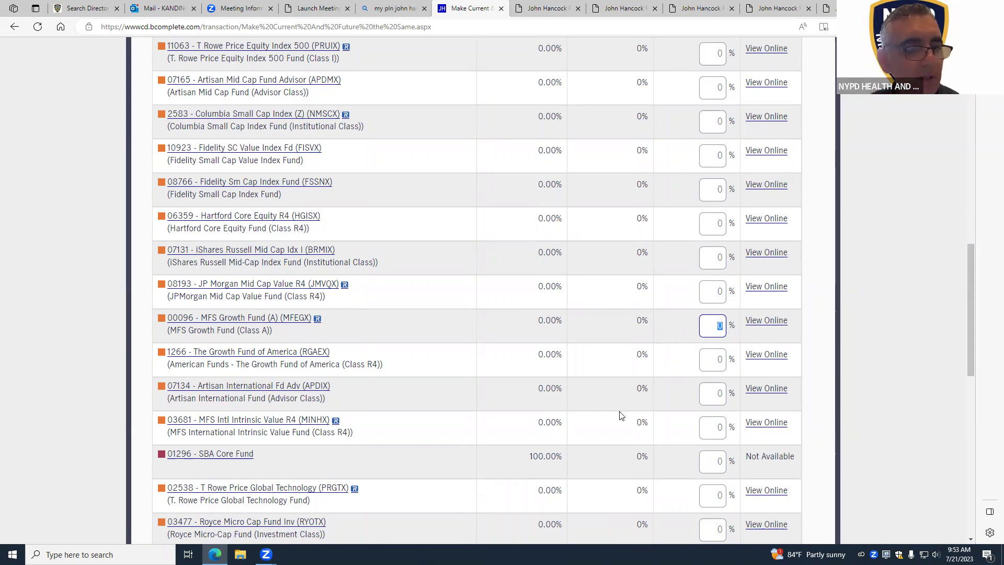
{"action": "left_click", "coordinate": [712, 492]}
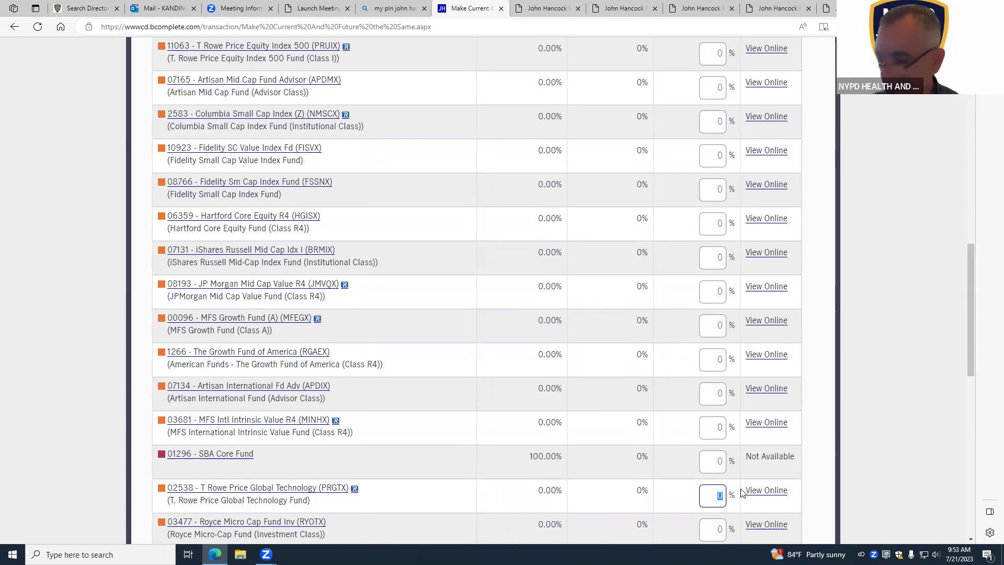
{"action": "type", "text": "10"}
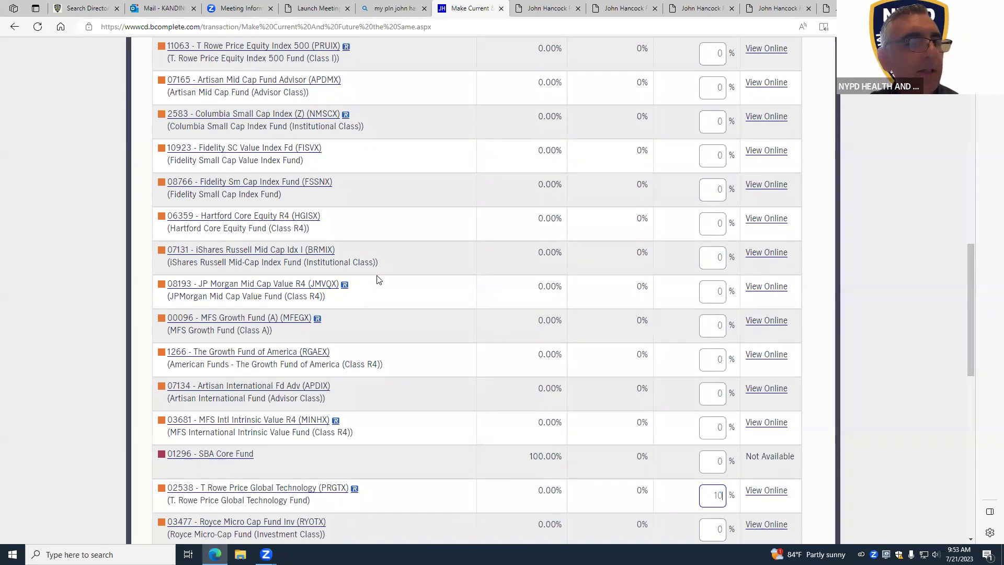
{"action": "left_click", "coordinate": [718, 319]}
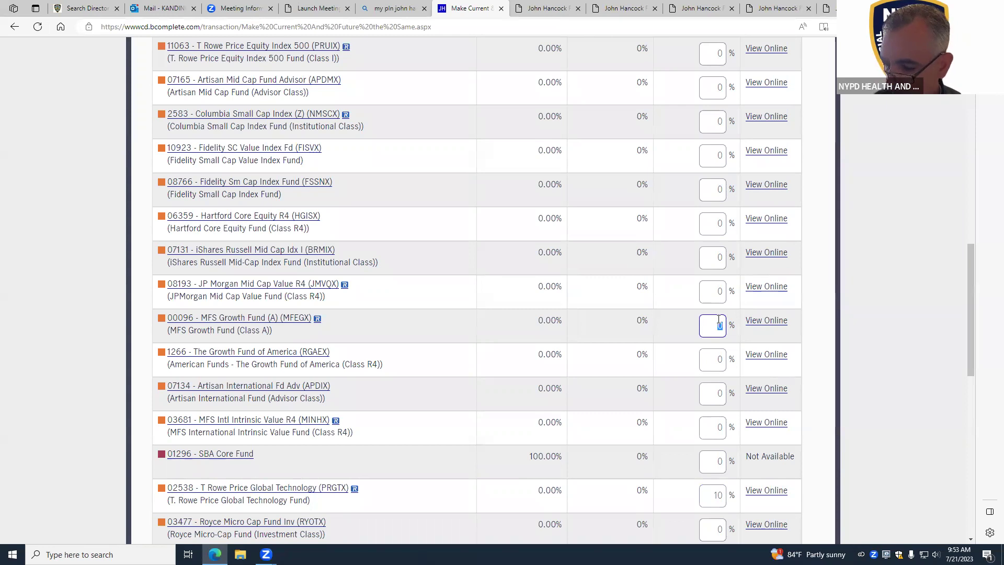
{"action": "type", "text": "30"}
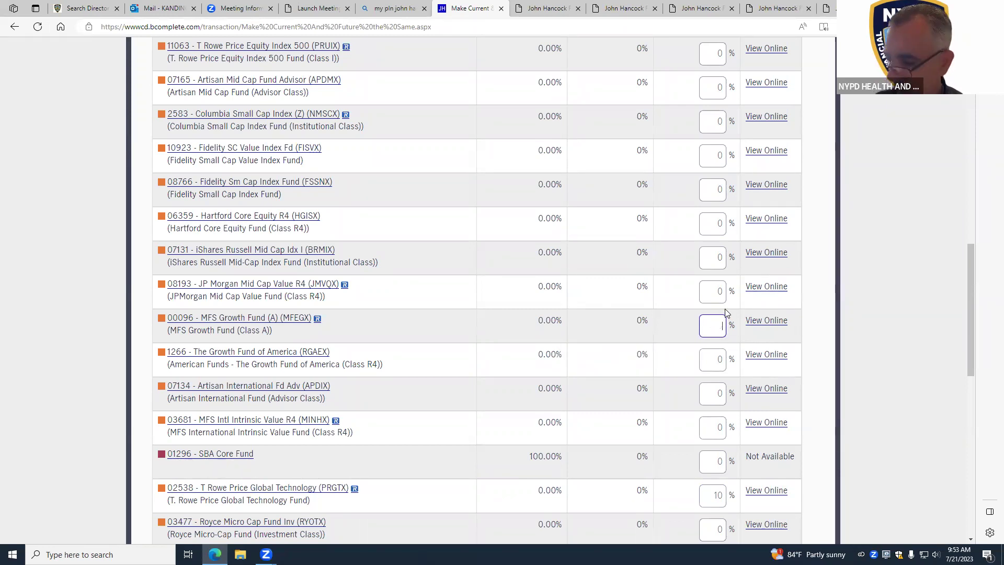
{"action": "type", "text": "40"}
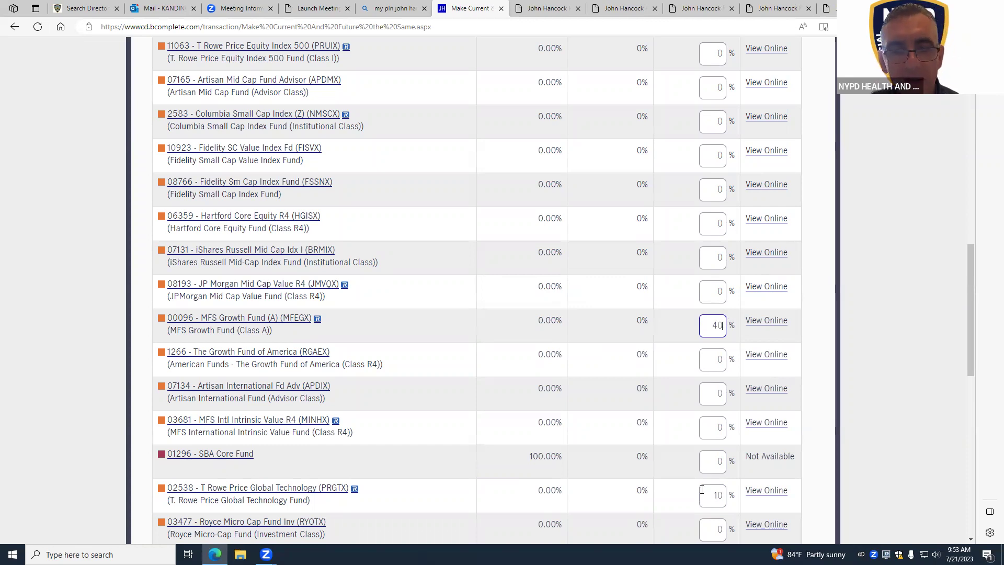
Set RGAEX and HGISX to 25% each so the allocation totals 100%.
{"action": "left_click", "coordinate": [715, 356]}
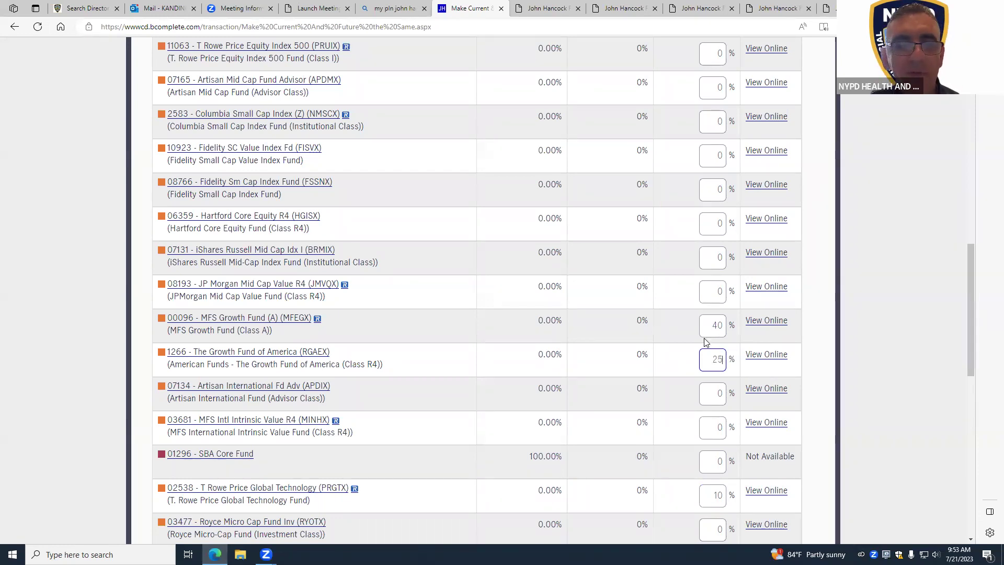
{"action": "left_click", "coordinate": [711, 223]}
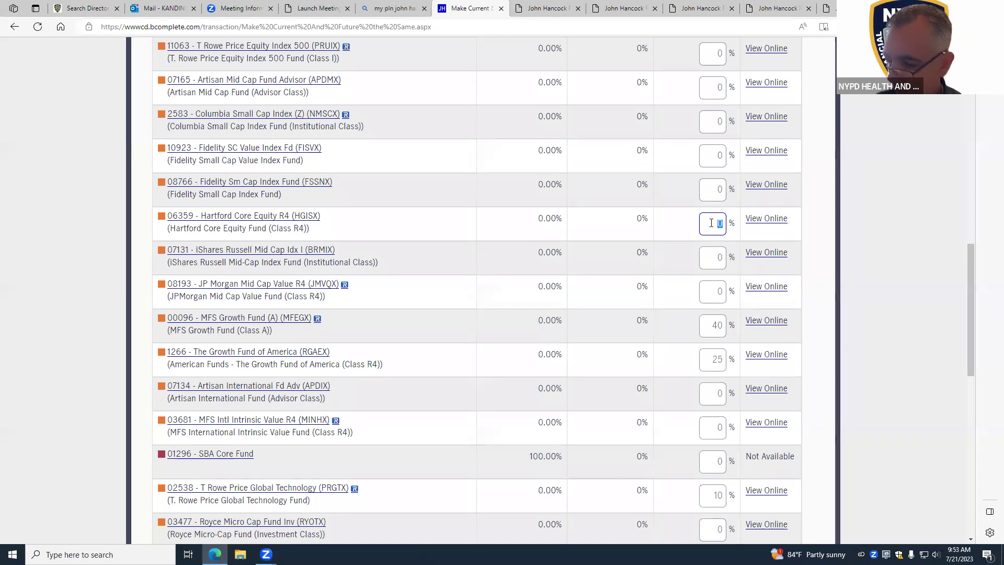
{"action": "type", "text": "25"}
{"action": "left_click", "coordinate": [884, 275]}
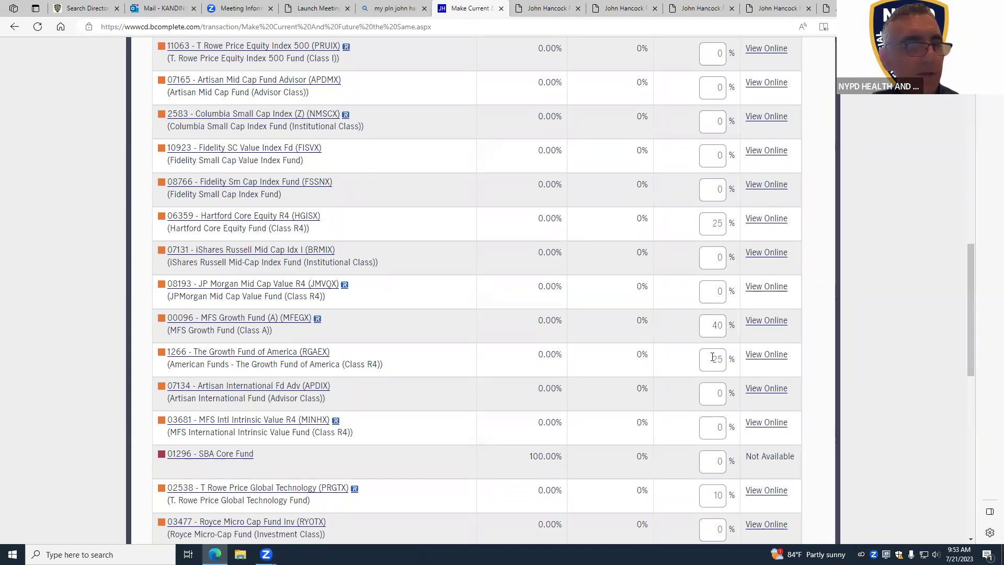
{"action": "scroll", "coordinate": [713, 357], "scroll_direction": "down", "scroll_amount": 3}
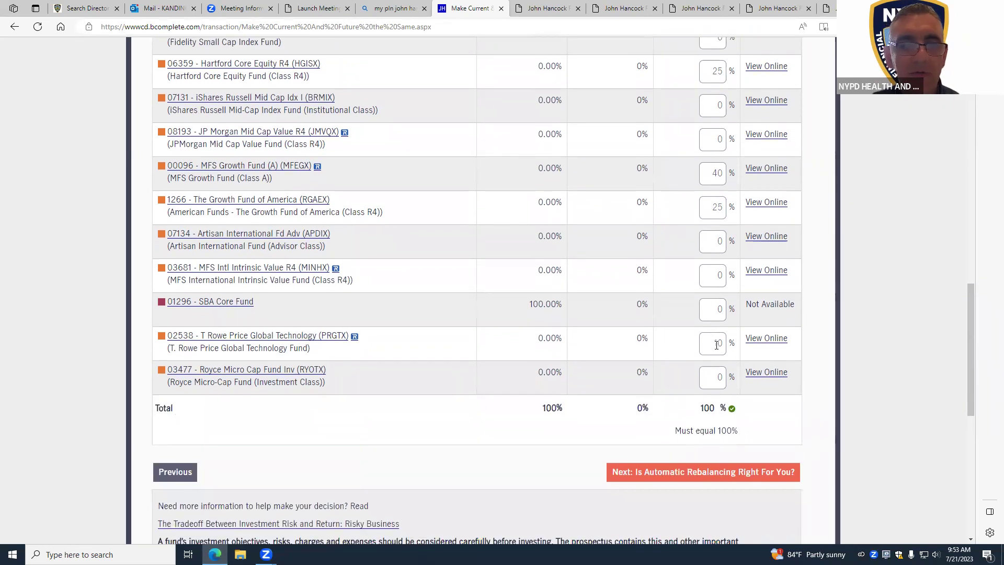
{"action": "left_click", "coordinate": [699, 428]}
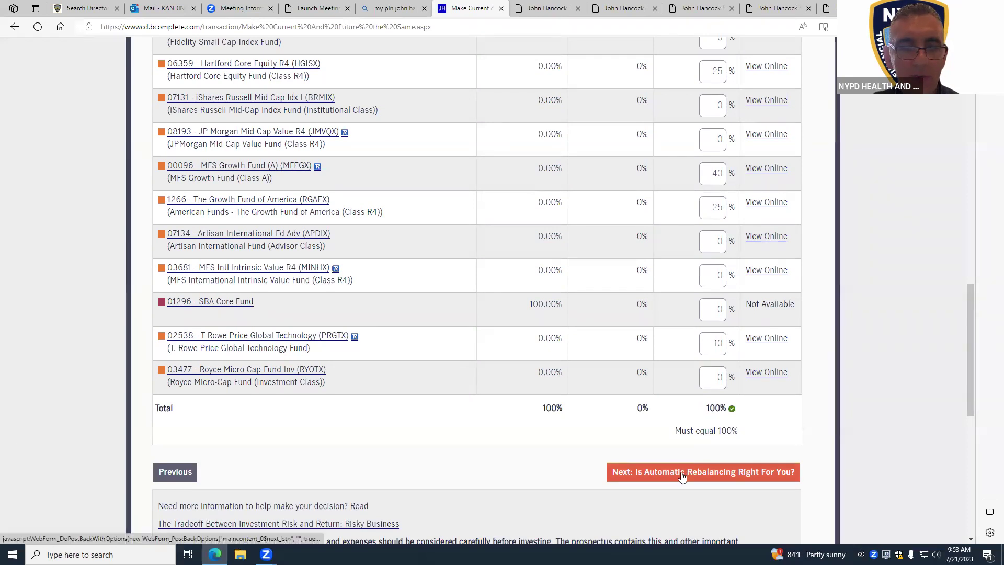
Choose No thanks for automatic rebalancing and continue to Review & Submit.
{"action": "left_click", "coordinate": [681, 476]}
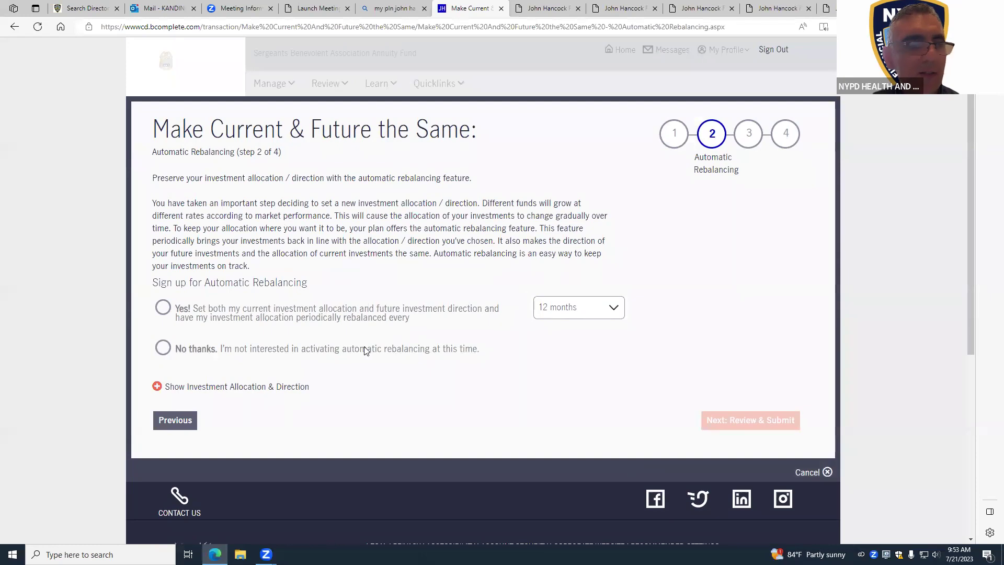
{"action": "left_click", "coordinate": [166, 349]}
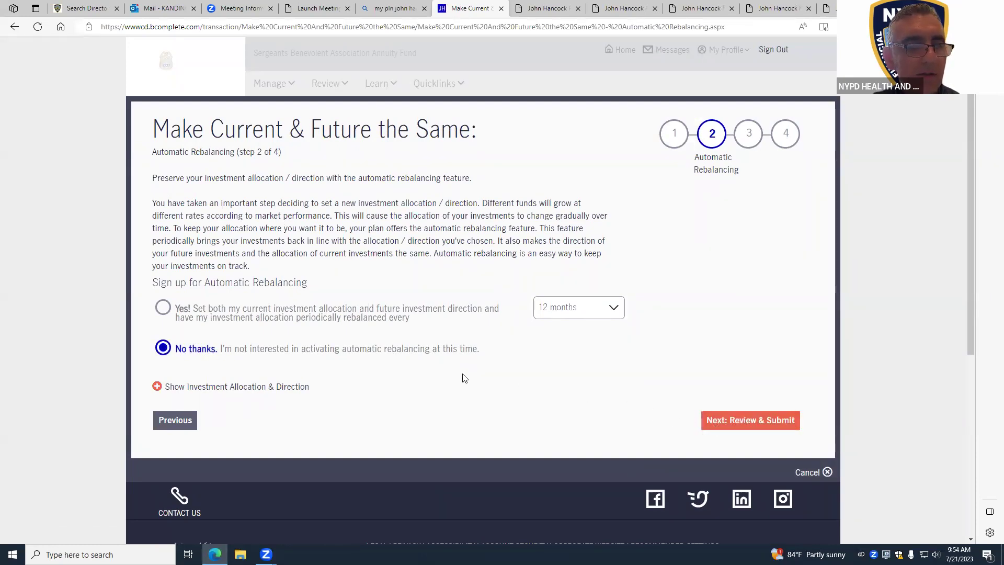
{"action": "left_click", "coordinate": [763, 420]}
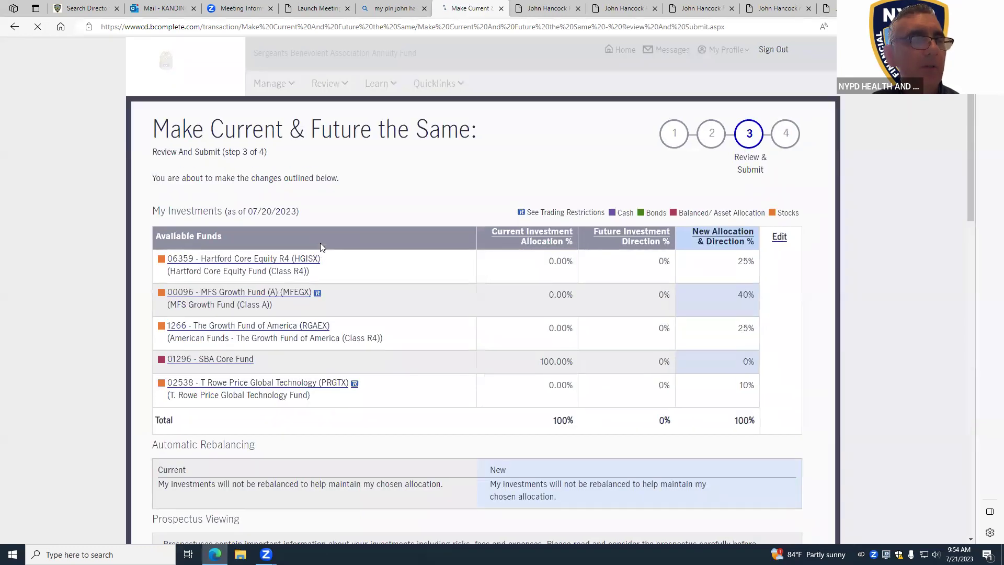
Agree to the trading terms, submit the reallocation, and select the existing-elections confirmation number.
{"action": "scroll", "coordinate": [517, 283], "scroll_direction": "down", "scroll_amount": 3}
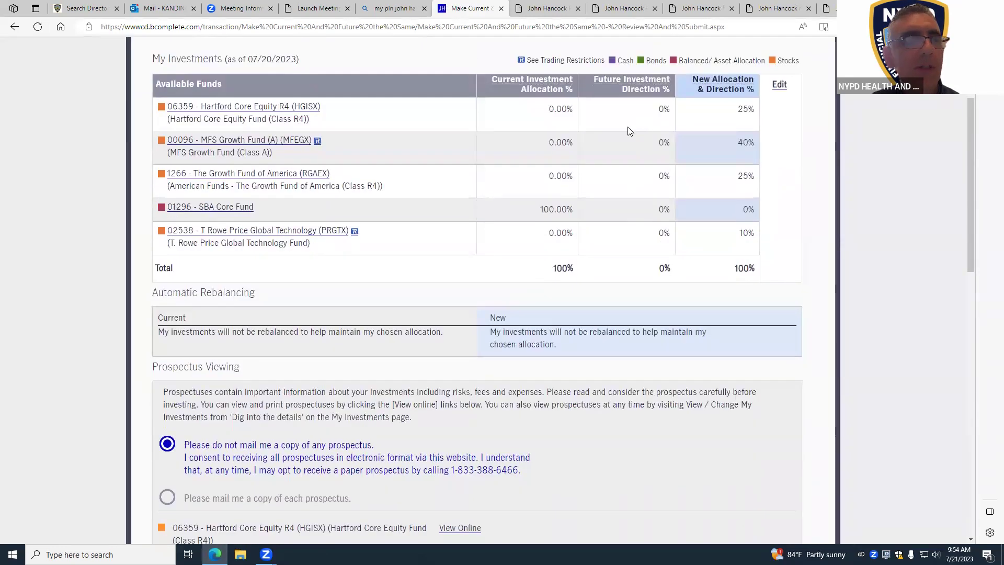
{"action": "scroll", "coordinate": [569, 272], "scroll_direction": "down", "scroll_amount": 4}
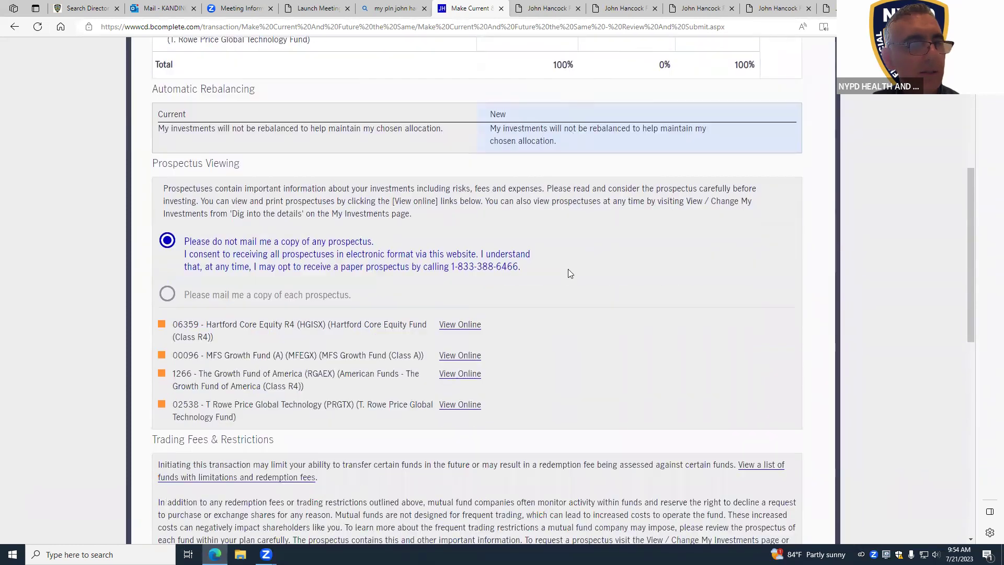
{"action": "scroll", "coordinate": [568, 268], "scroll_direction": "down", "scroll_amount": 5}
{"action": "left_click", "coordinate": [168, 333]}
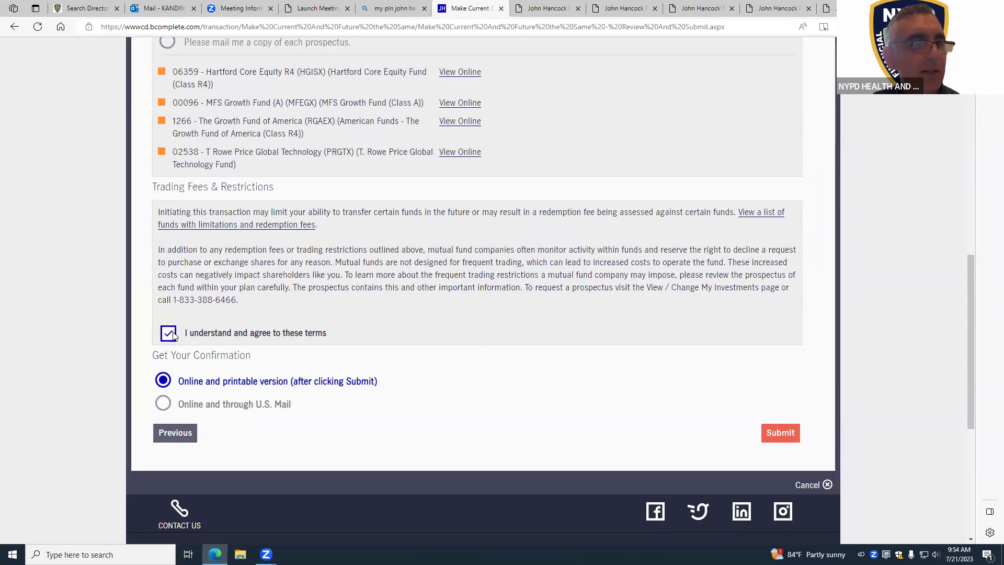
{"action": "left_click", "coordinate": [767, 437]}
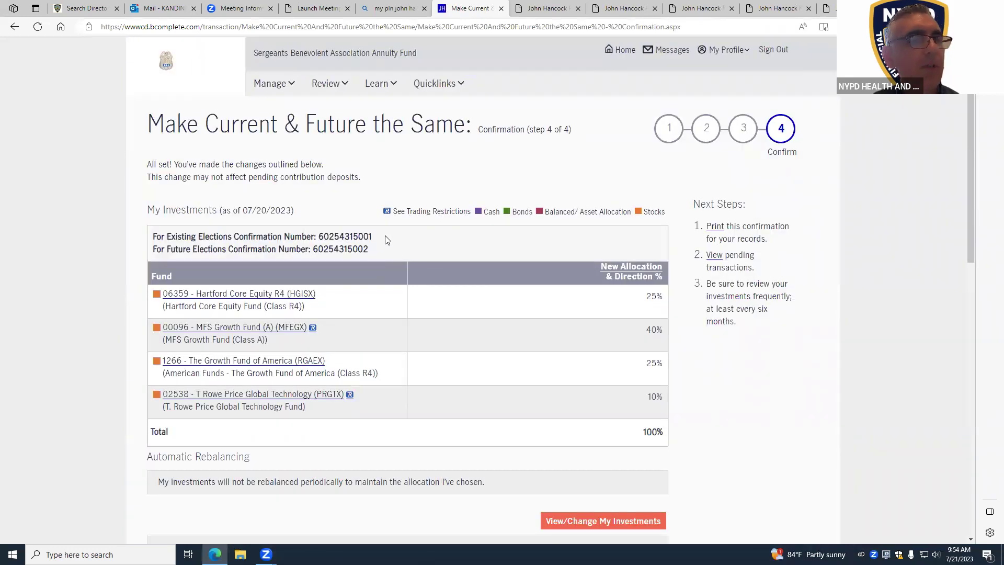
{"action": "left_click_drag", "start_coordinate": [387, 240], "coordinate": [330, 236]}
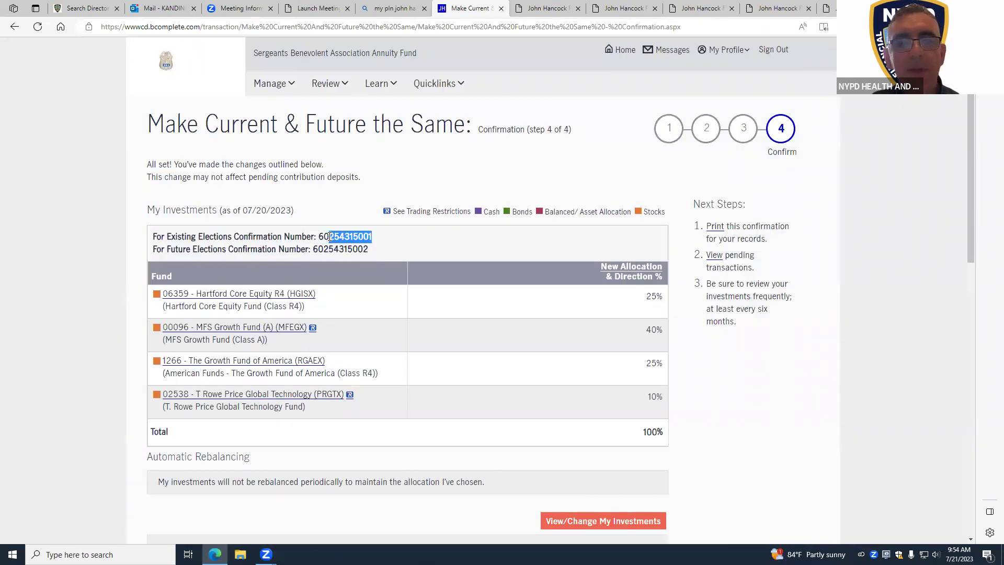